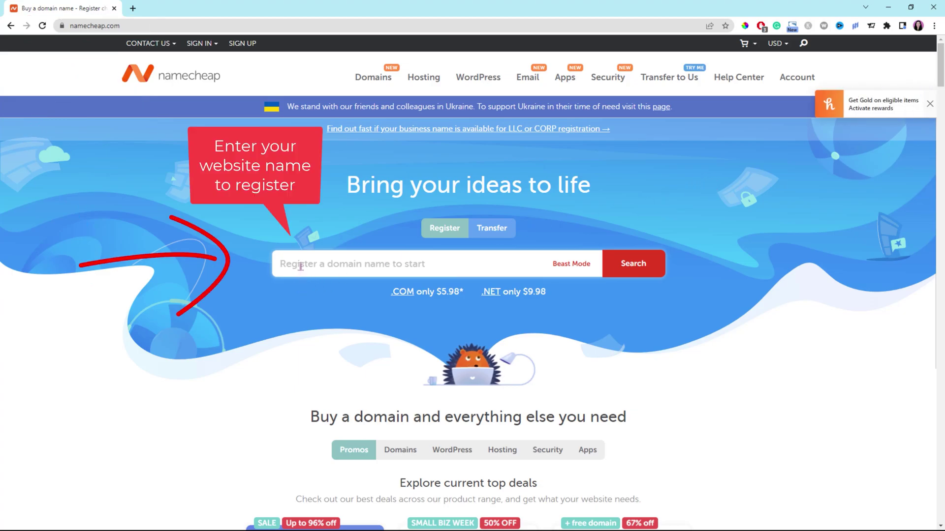
text(doodlingdemos.com)
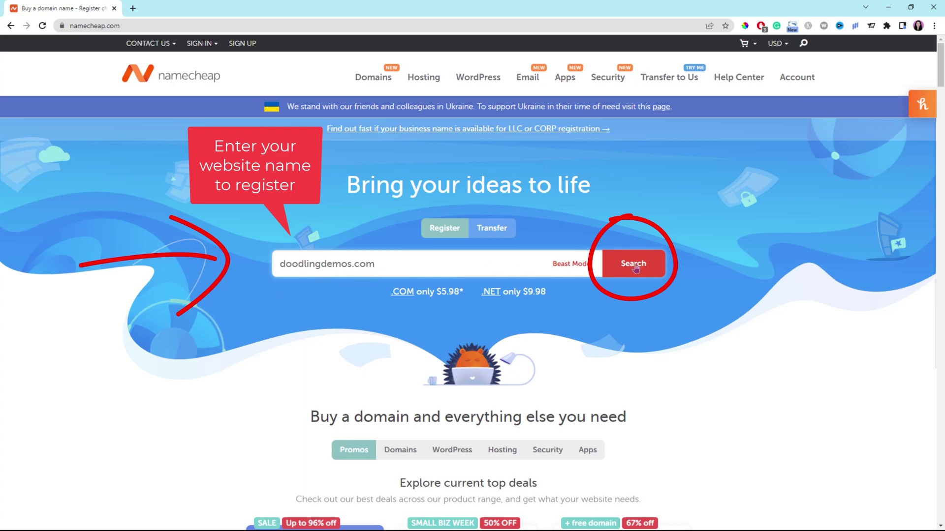
Run the home page domain search for doodlingdemos.com.
click(637, 269)
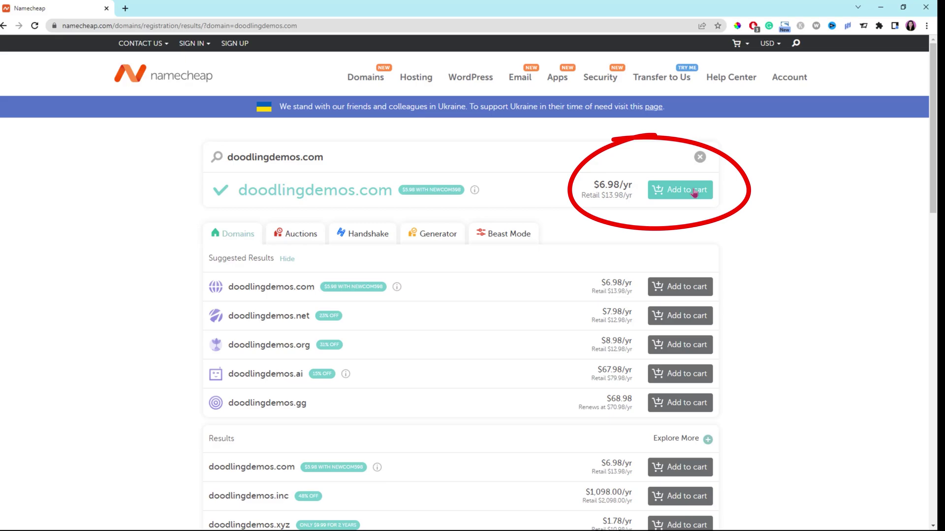
Add doodlingdemos.com from the top search result to the cart.
click(695, 191)
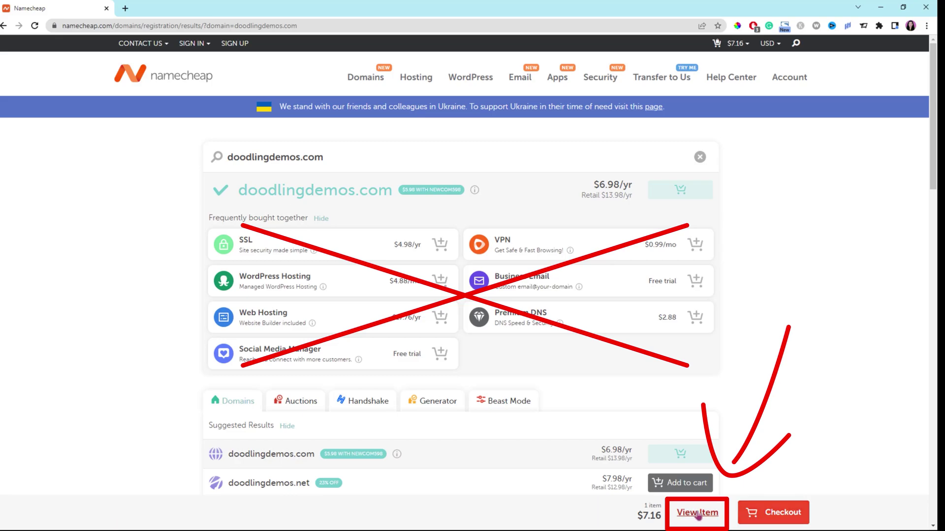
Check the cart's single one-year doodlingdemos.com item at $7.16, then begin checkout.
click(699, 513)
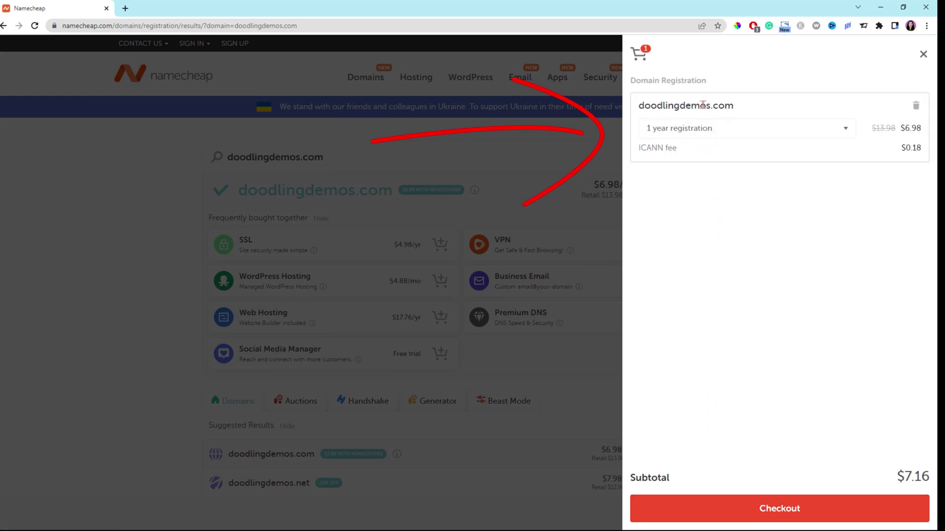
click(552, 215)
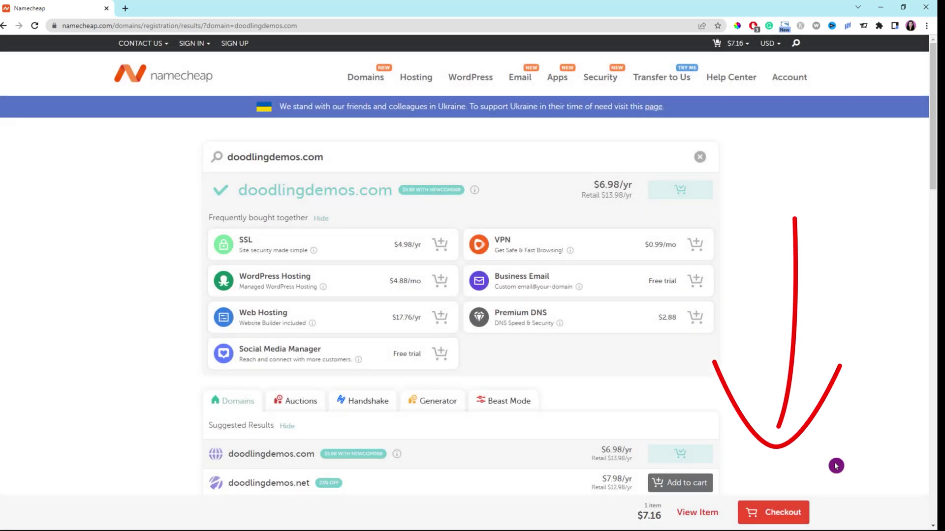
click(785, 513)
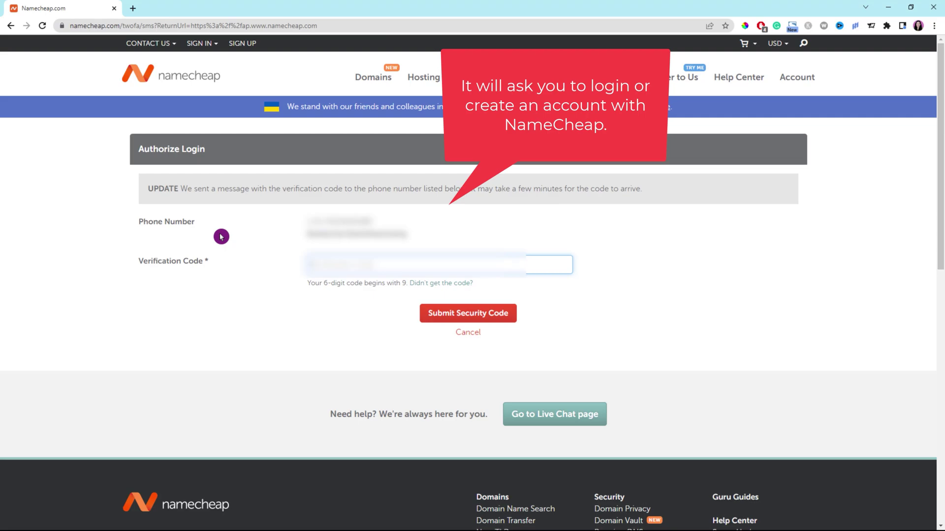
text(9)
Submit the SMS security code to finish signing in.
click(457, 313)
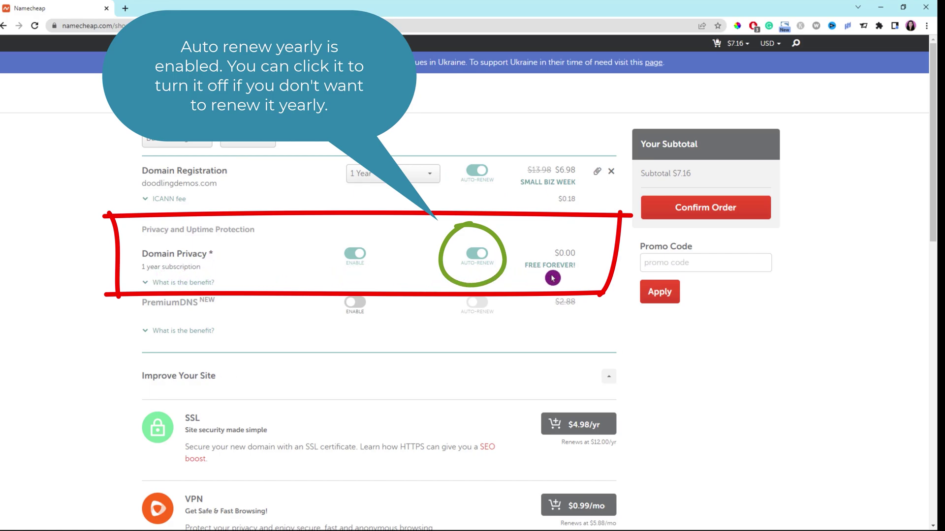
Try 4-year and 2-year registration periods for doodlingdemos.com.
drag(523, 264, 583, 267)
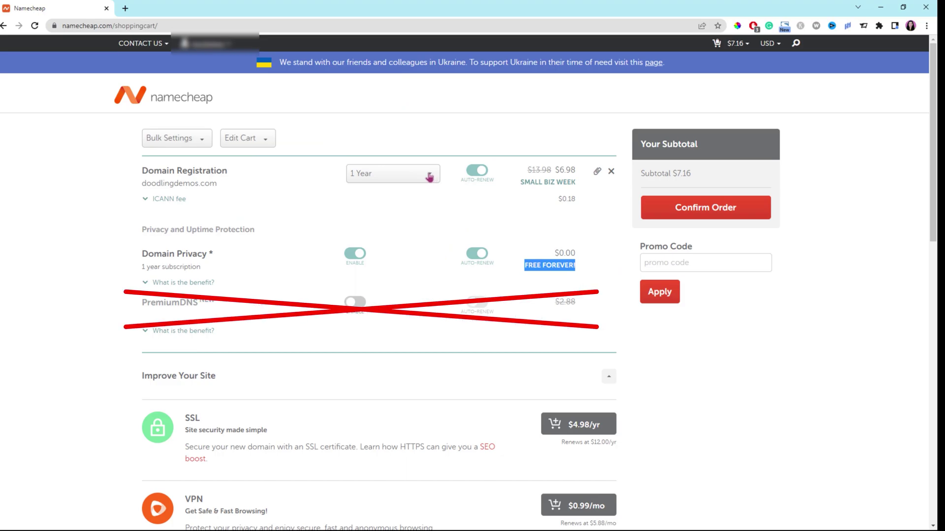
click(431, 177)
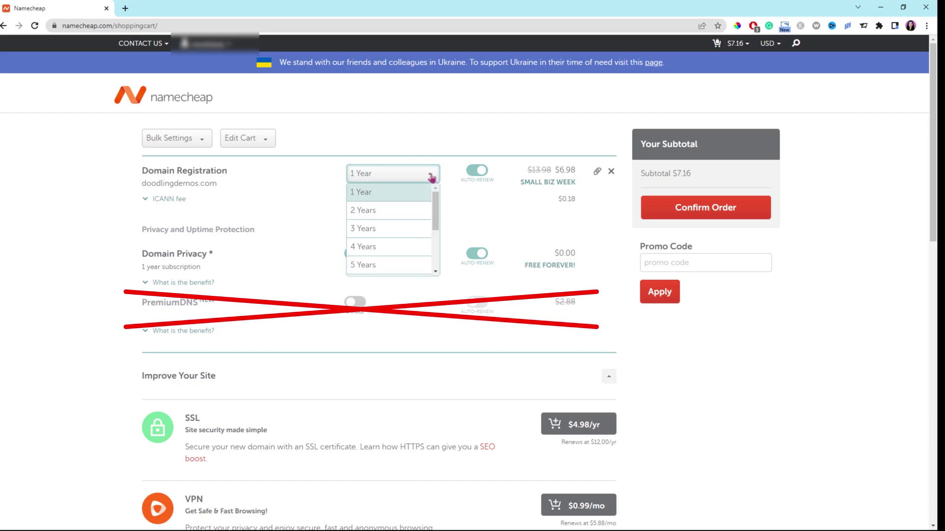
click(379, 248)
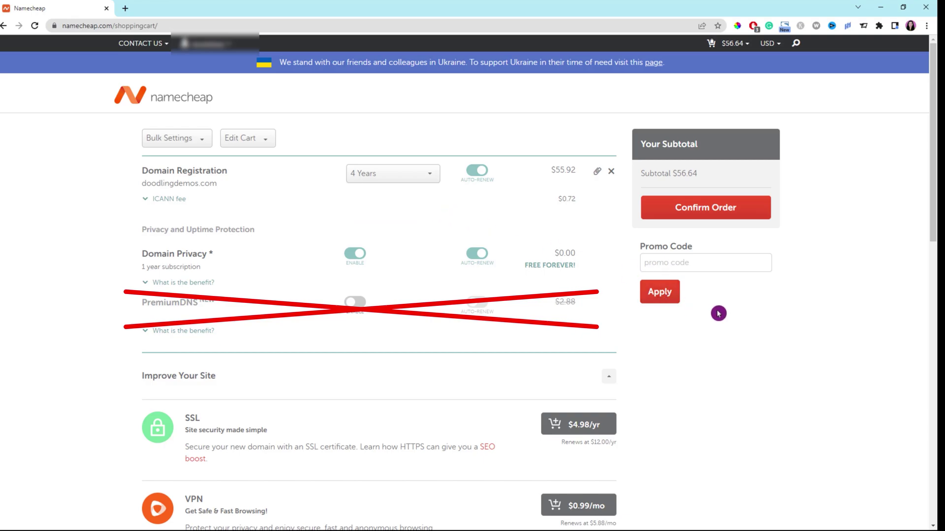
double_click(561, 171)
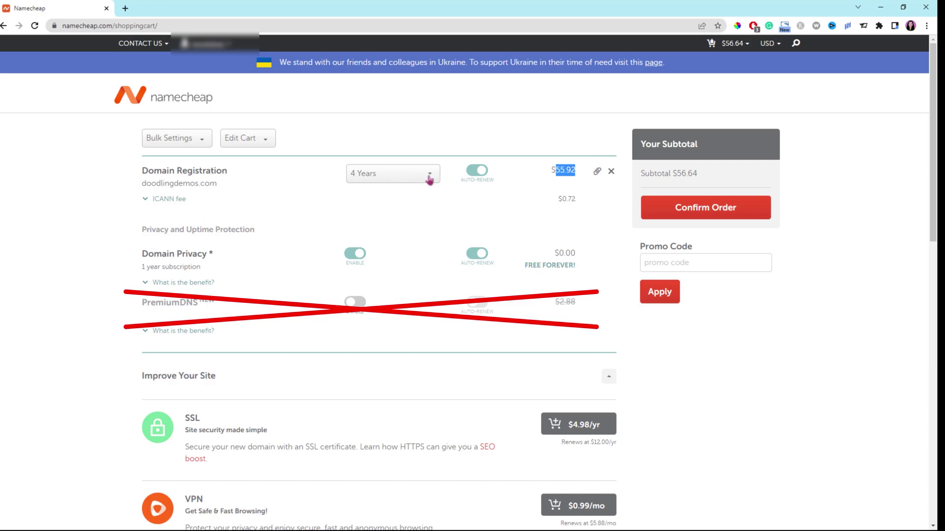
click(430, 178)
click(368, 215)
Set the registration back to 1 year ($7.16) and confirm the order.
click(430, 179)
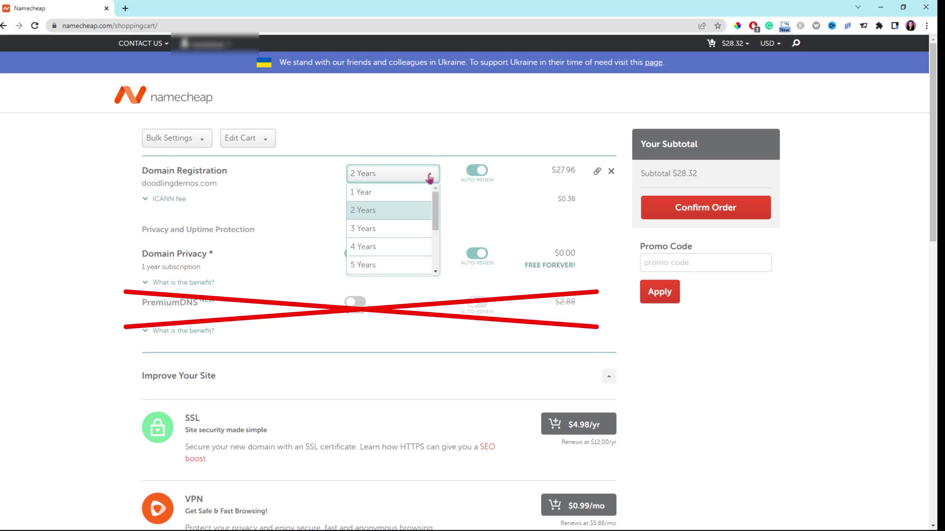
click(363, 192)
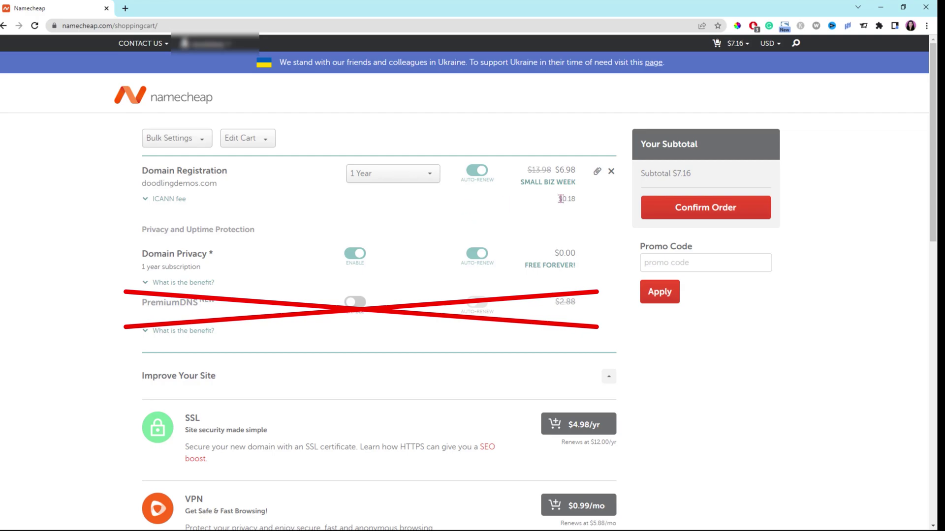
drag(521, 182, 576, 185)
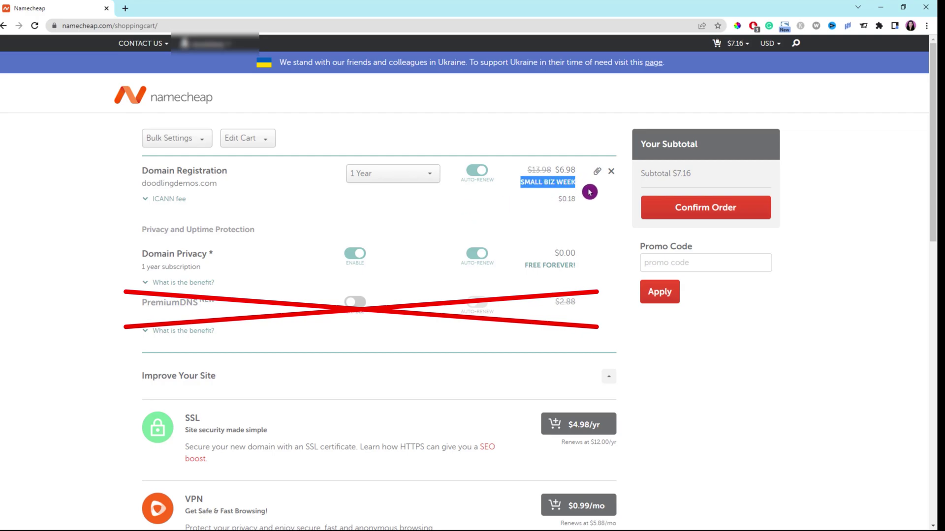
click(591, 194)
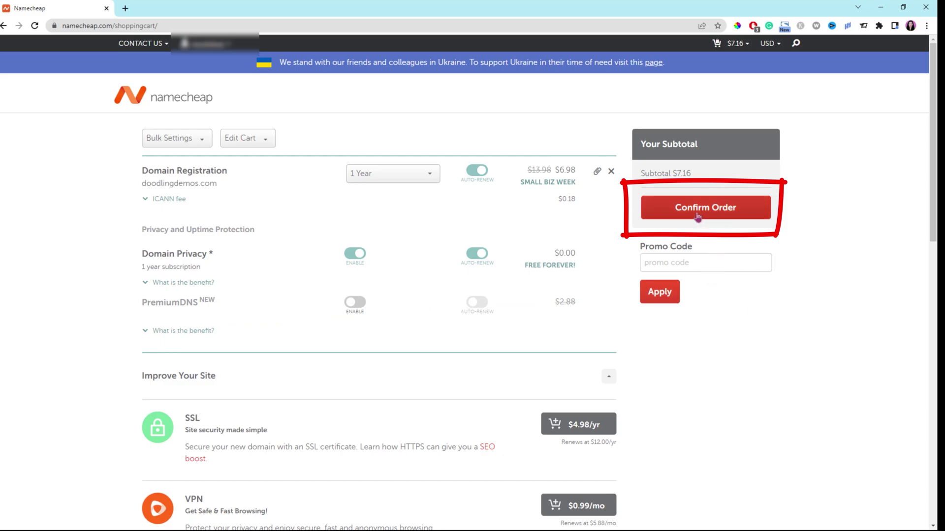
click(724, 210)
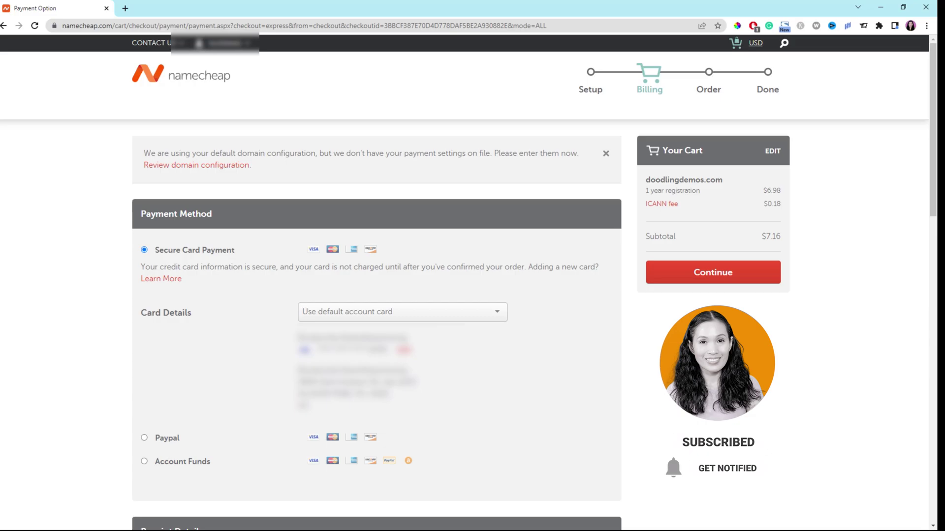
scroll(377, 295, down, 8)
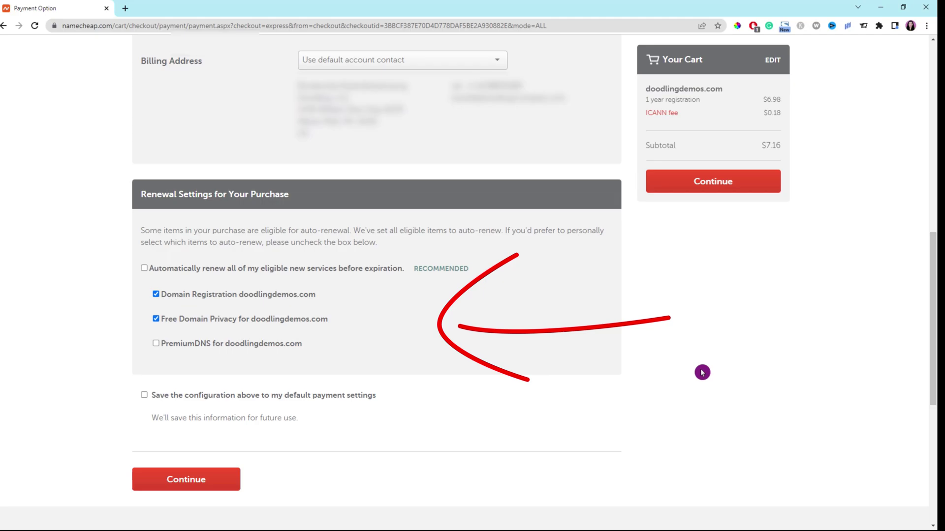
scroll(702, 372, up, 10)
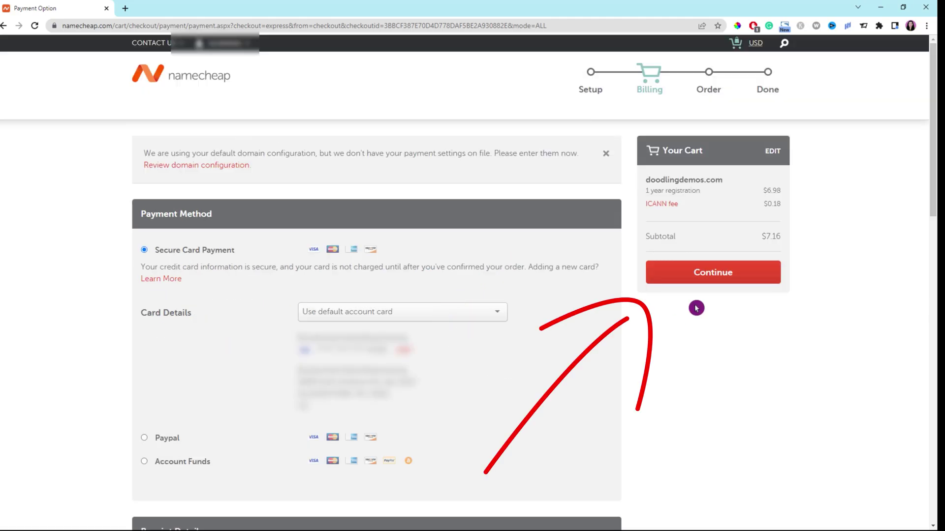
Accept the default card and renewal settings and continue to order review.
click(728, 277)
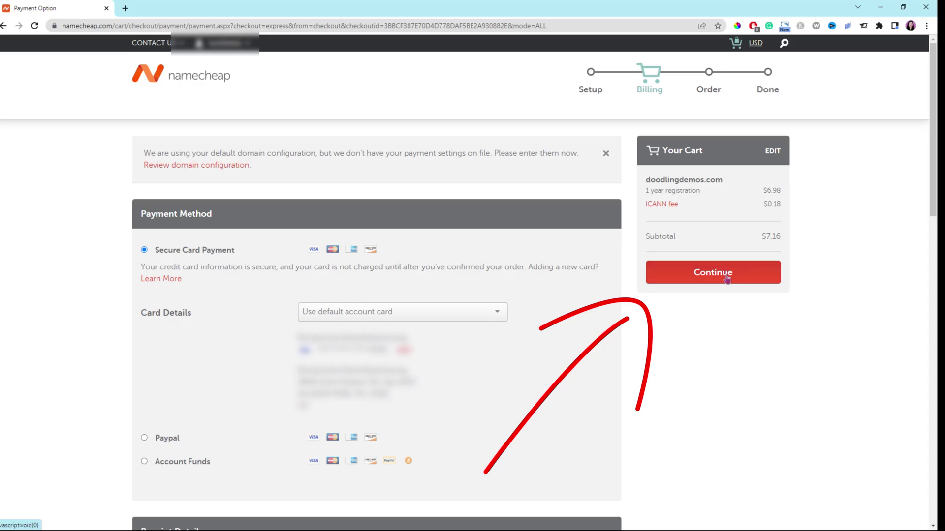
click(728, 279)
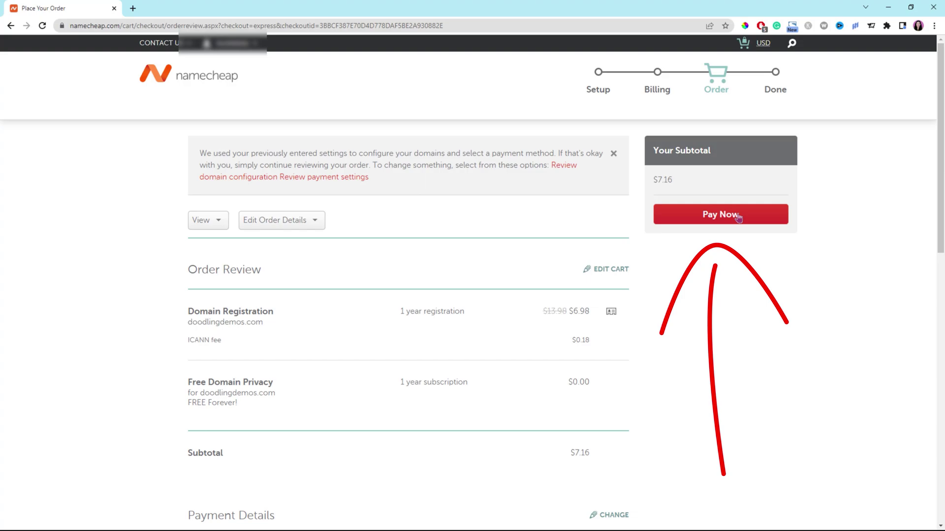
Place the $7.16 order, completing order 98005460.
click(738, 216)
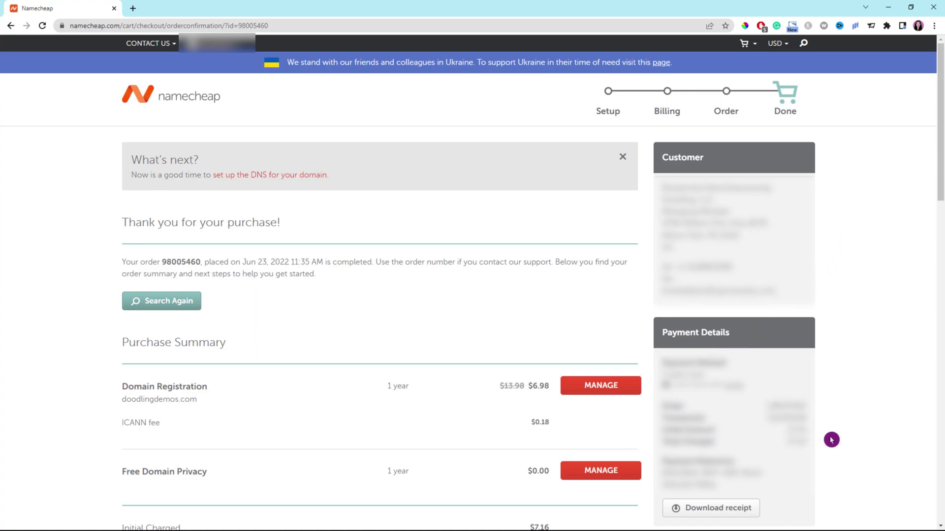
scroll(838, 419, down, 6)
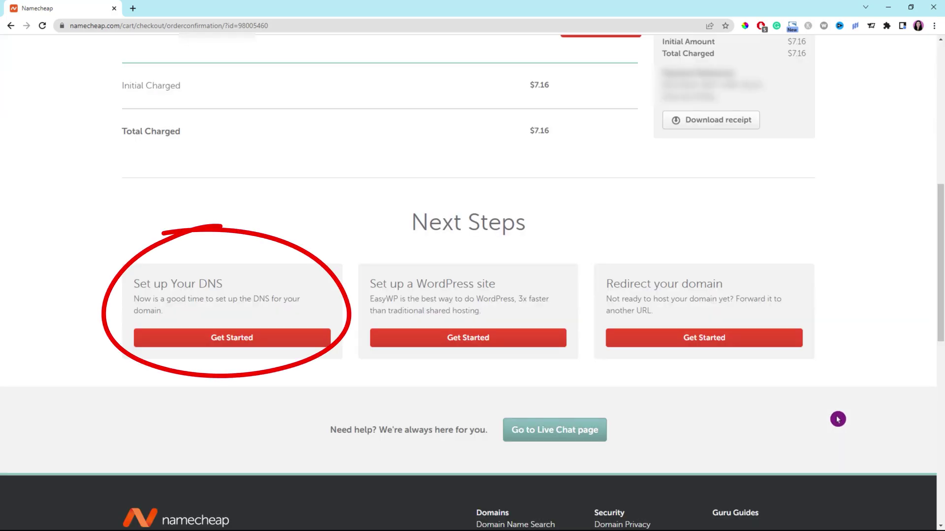